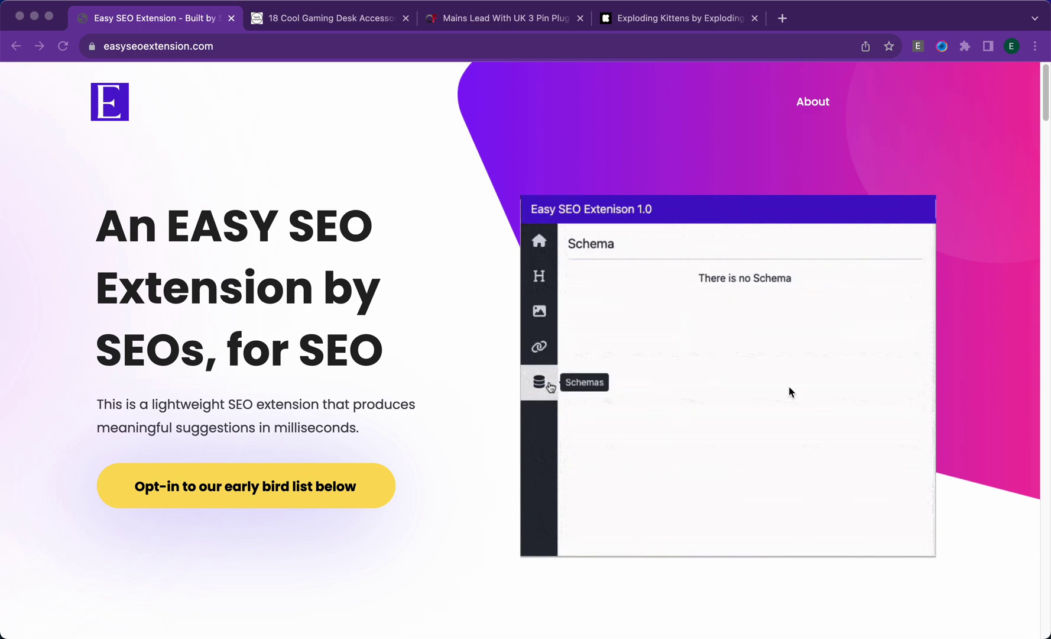
- Switch to the '18 Cool Gaming Desk Accessories' tab and bring up its Easy SEO overview
{"action": "left_click", "coordinate": [327, 18]}
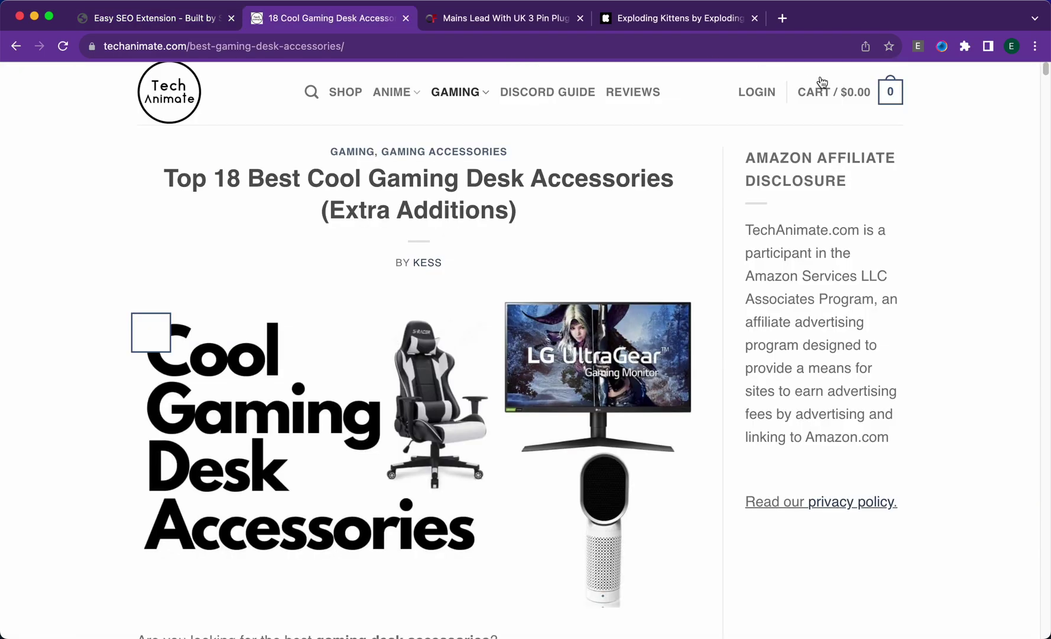
{"action": "left_click", "coordinate": [917, 47]}
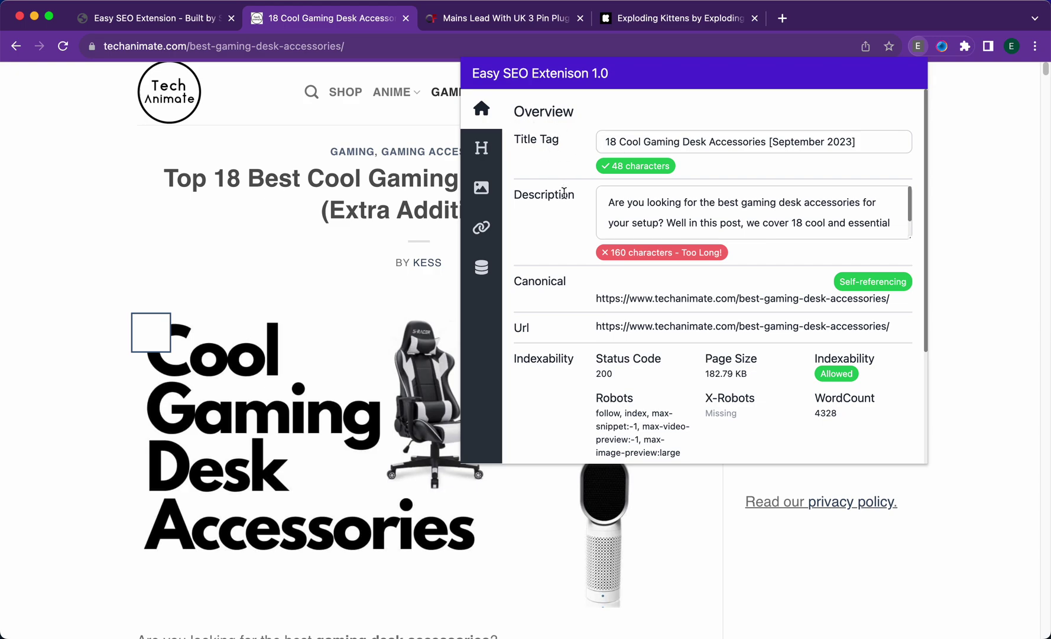
- Delete 'Updated September 2023.' from the description so it passes at 136 characters
{"action": "triple_click", "coordinate": [533, 145]}
{"action": "double_click", "coordinate": [538, 193]}
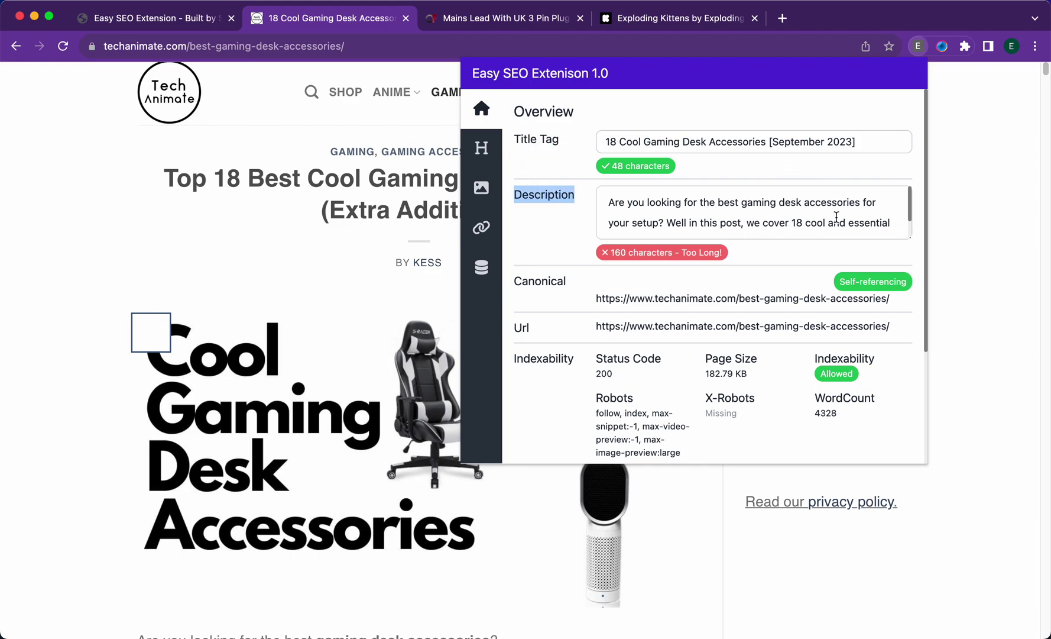
{"action": "scroll", "coordinate": [836, 216], "scroll_direction": "down", "scroll_amount": 1}
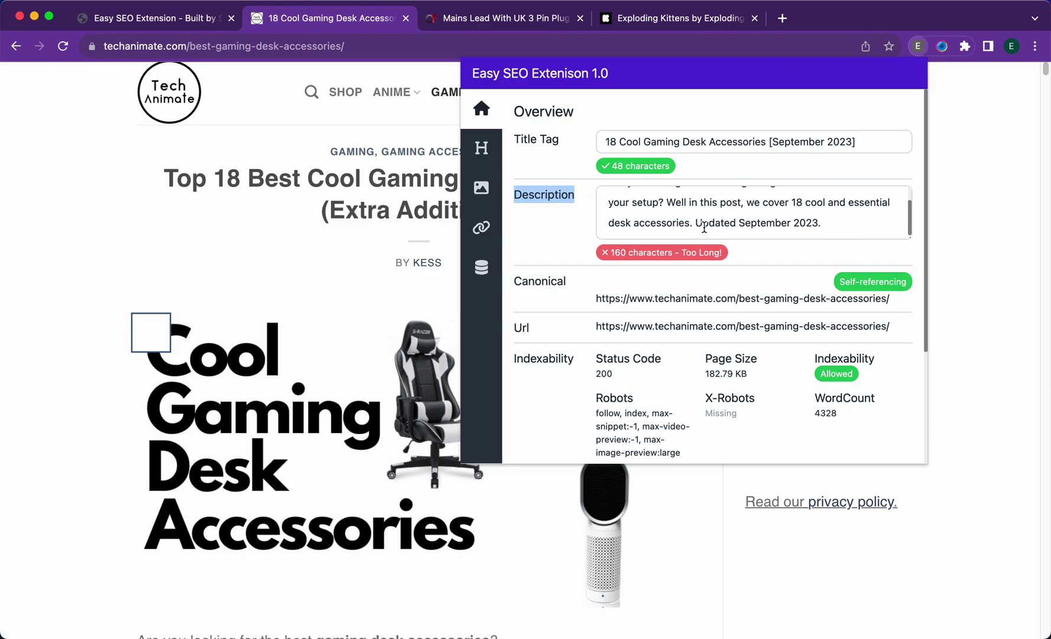
{"action": "left_click_drag", "start_coordinate": [696, 223], "coordinate": [880, 219]}
{"action": "key", "text": "BackSpace"}
{"action": "key", "text": "BackSpace"}
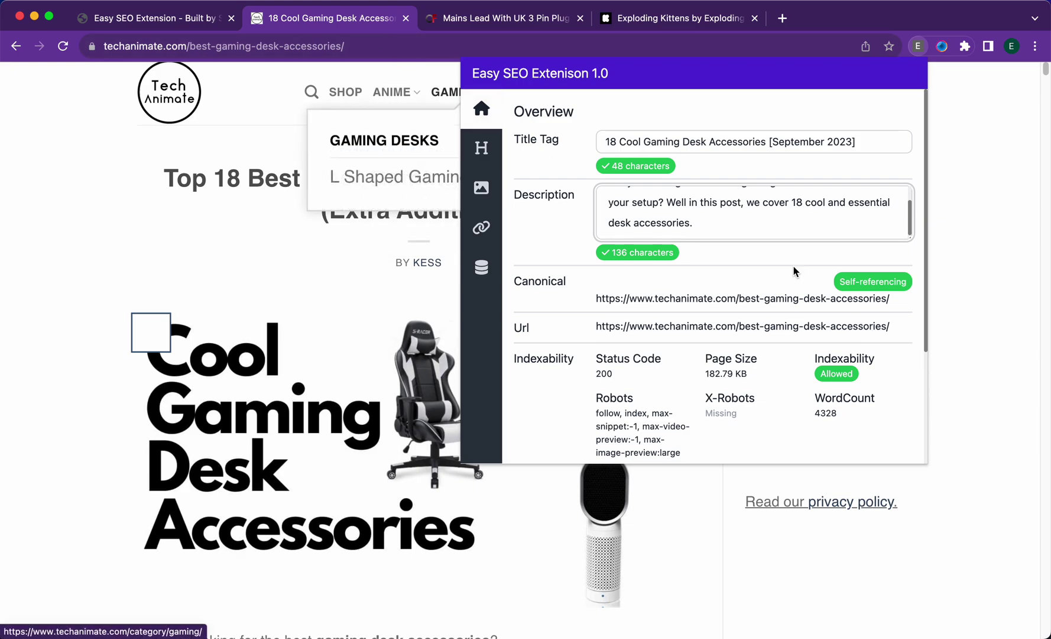
- Edit the title tag's ending so it reads '[September 20tttt' at 49 characters
{"action": "scroll", "coordinate": [723, 233], "scroll_direction": "up", "scroll_amount": 2}
{"action": "left_click_drag", "start_coordinate": [858, 142], "coordinate": [777, 148]}
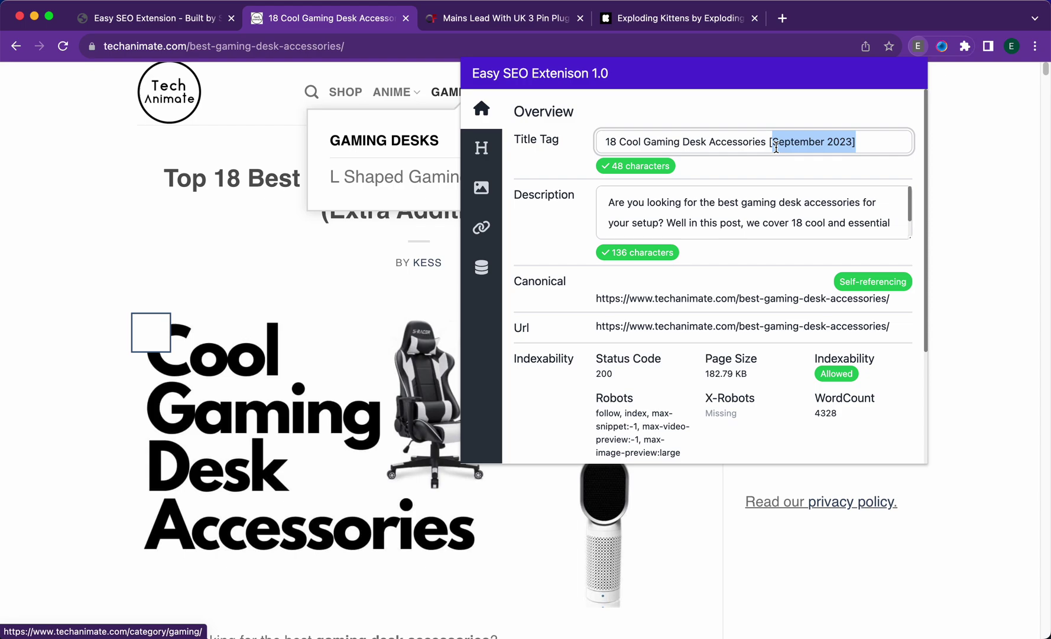
{"action": "left_click", "coordinate": [896, 144]}
{"action": "key", "text": "BackSpace"}
{"action": "key", "text": "BackSpace"}
{"action": "key", "text": "BackSpace"}
{"action": "type", "text": "tttt"}
{"action": "scroll", "coordinate": [789, 219], "scroll_direction": "down", "scroll_amount": 1}
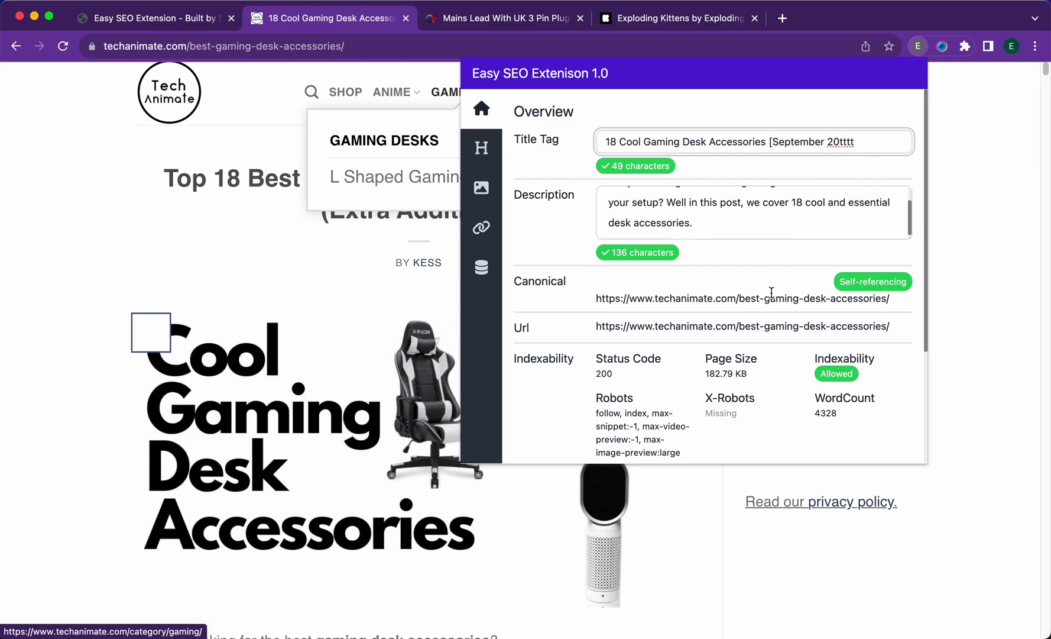
{"action": "left_click", "coordinate": [852, 281]}
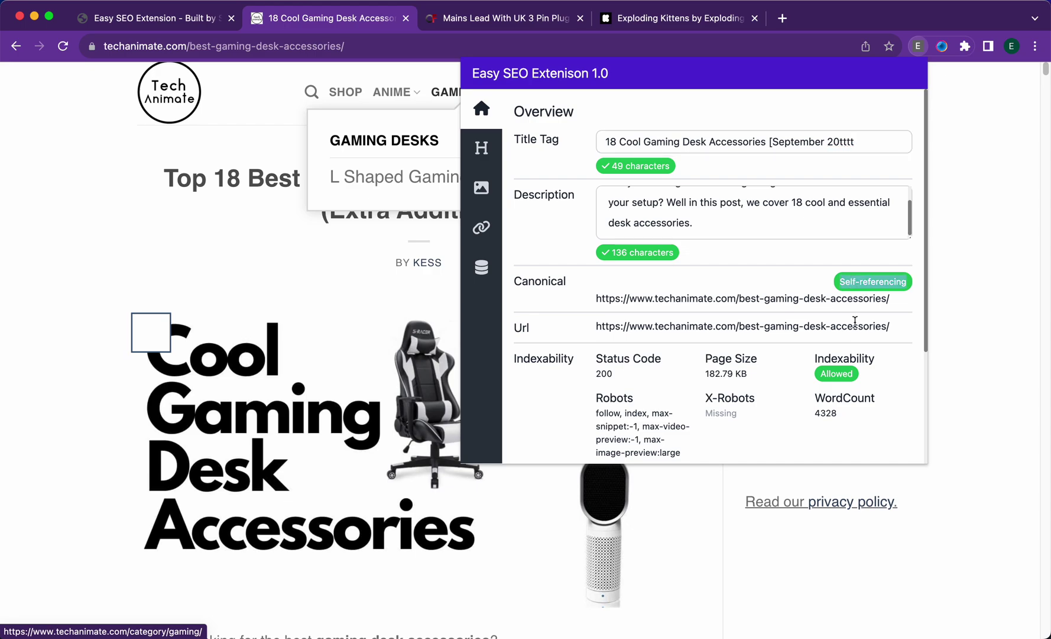
- Scroll past the canonical, URL and Hidden Check lines to Heads, Links, Images, then close the popup
{"action": "scroll", "coordinate": [855, 321], "scroll_direction": "down", "scroll_amount": 2}
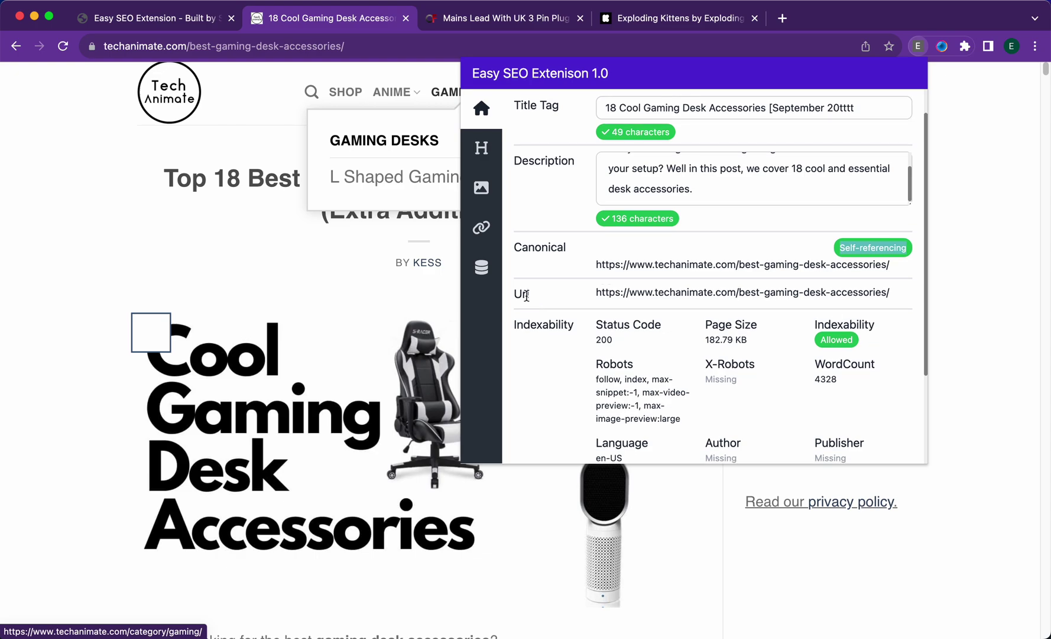
{"action": "scroll", "coordinate": [526, 295], "scroll_direction": "down", "scroll_amount": 1}
{"action": "left_click_drag", "start_coordinate": [596, 249], "coordinate": [619, 271]}
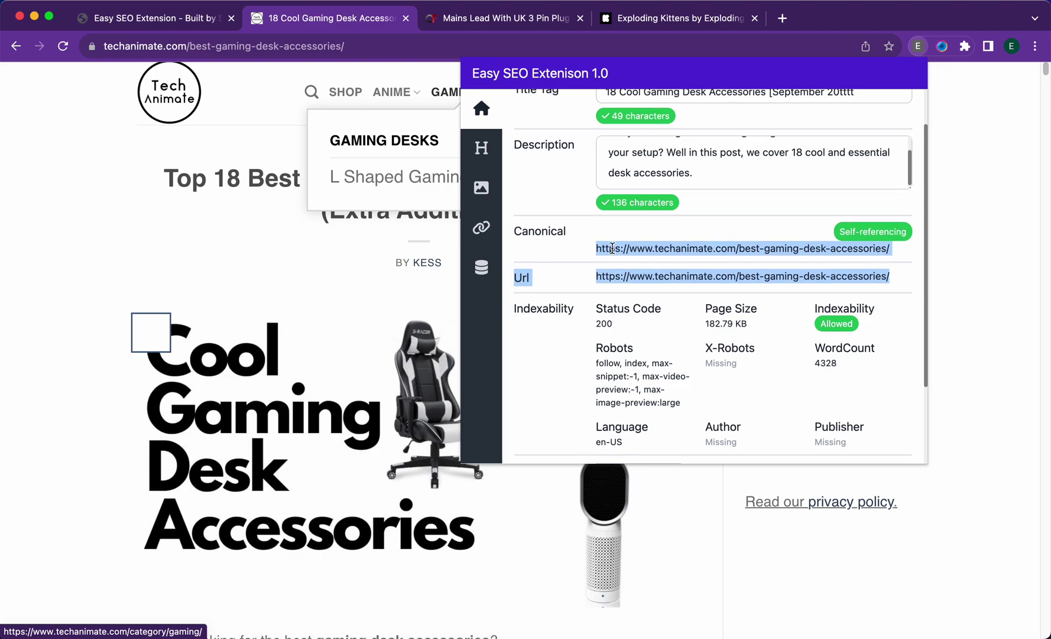
{"action": "scroll", "coordinate": [561, 245], "scroll_direction": "down", "scroll_amount": 2}
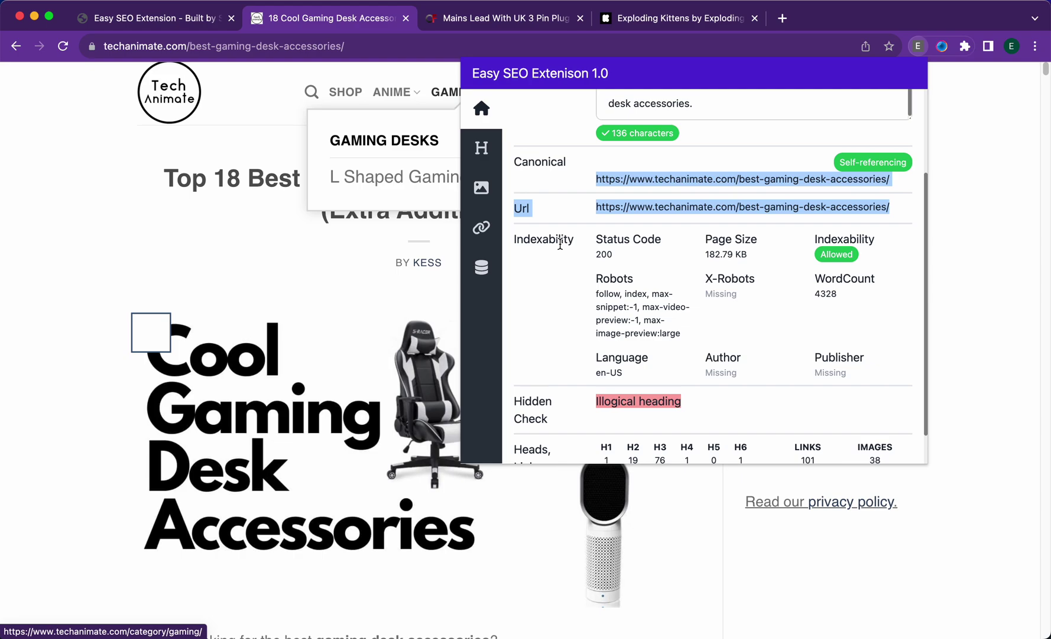
{"action": "left_click", "coordinate": [836, 254]}
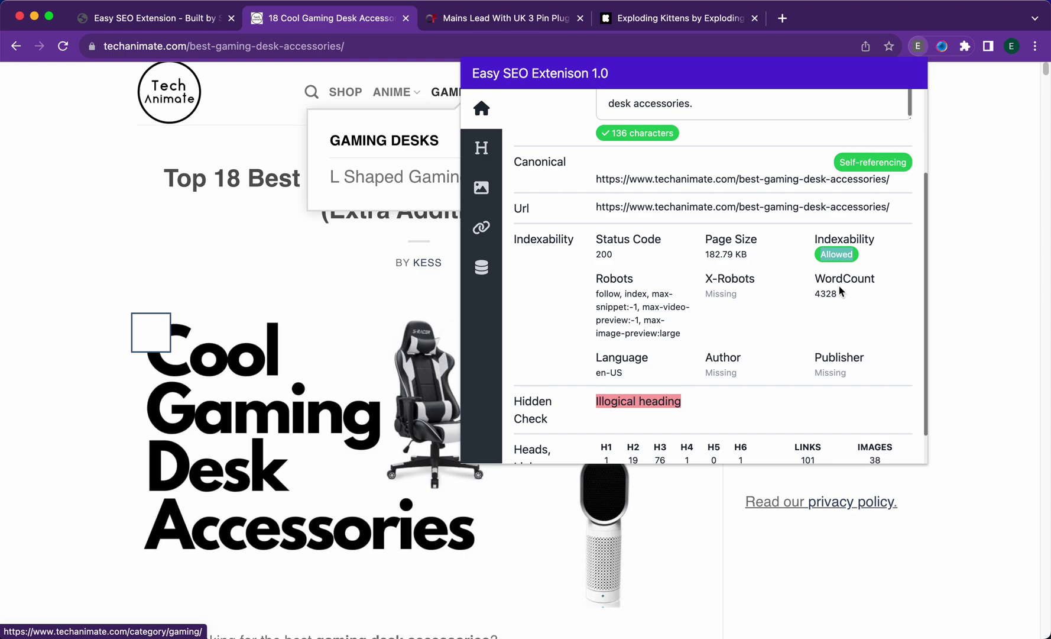
{"action": "scroll", "coordinate": [831, 299], "scroll_direction": "down", "scroll_amount": 2}
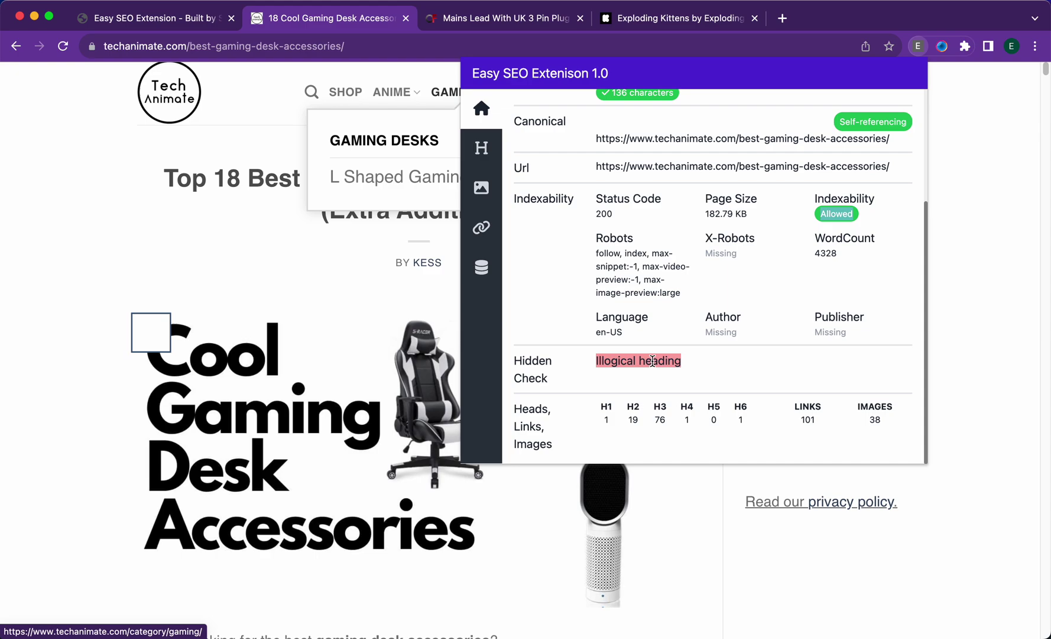
{"action": "left_click", "coordinate": [242, 282]}
- Go back to the homepage and inspect its Missing H1 Tag warning in the Subheading view
{"action": "key", "text": "super+bracketleft"}
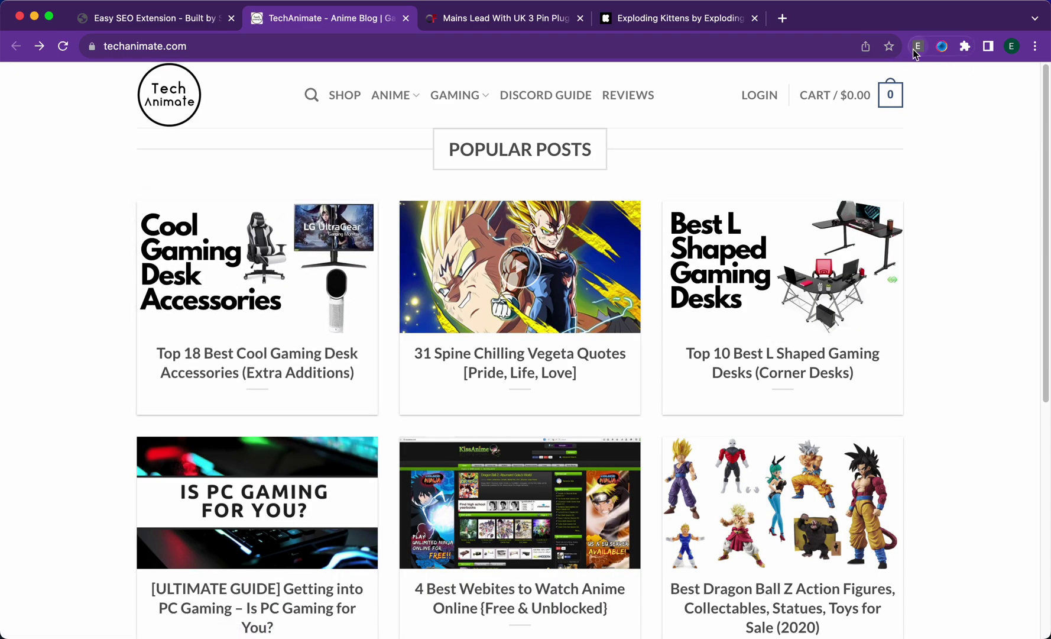
{"action": "left_click", "coordinate": [915, 49]}
{"action": "scroll", "coordinate": [688, 286], "scroll_direction": "down", "scroll_amount": 5}
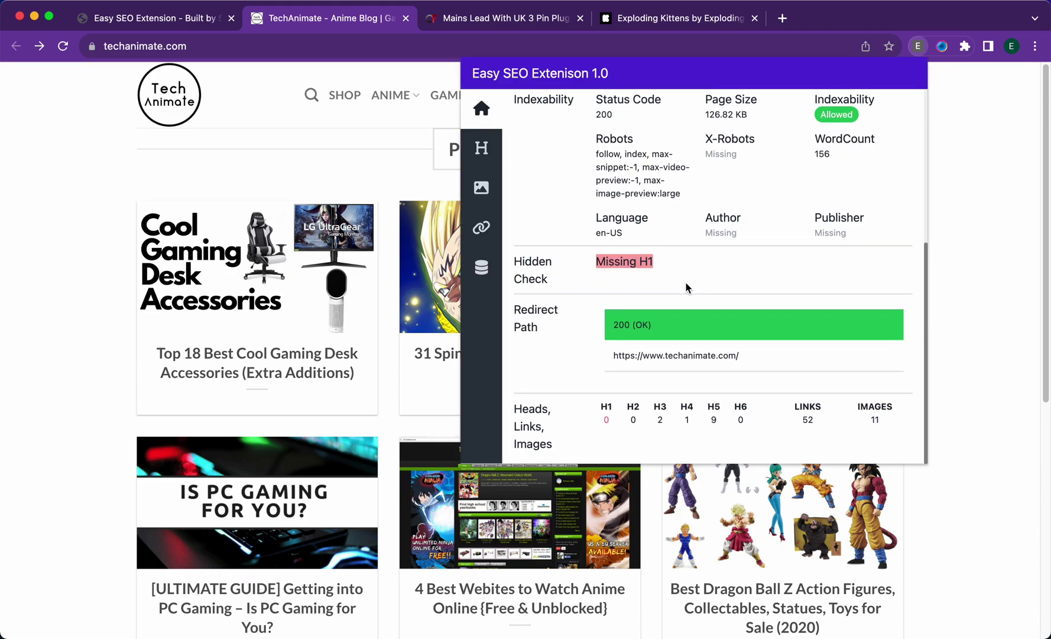
{"action": "triple_click", "coordinate": [630, 261]}
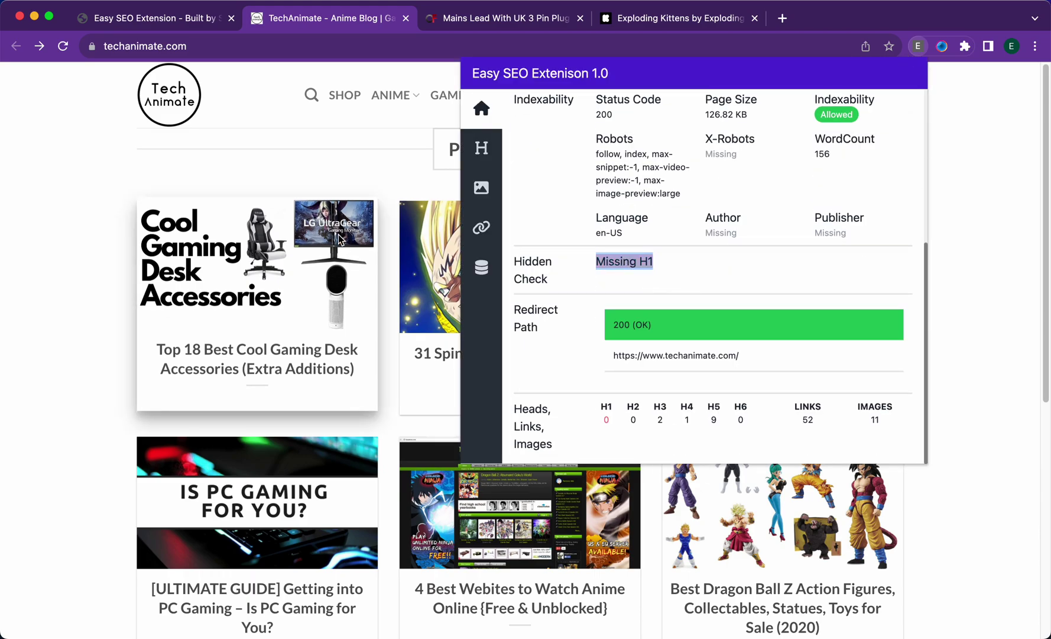
{"action": "left_click", "coordinate": [480, 153]}
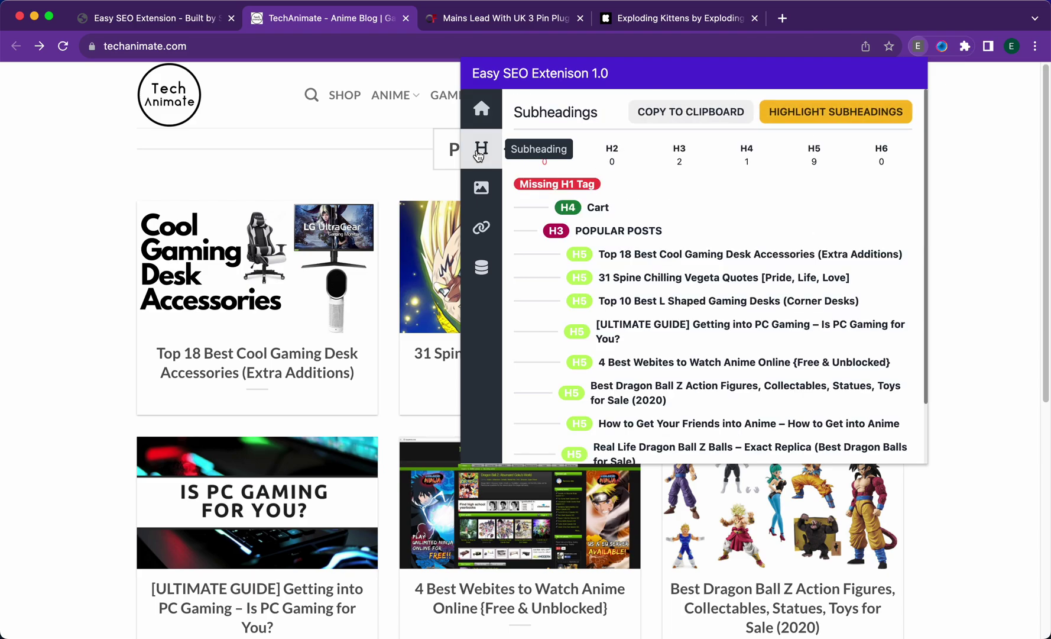
{"action": "double_click", "coordinate": [551, 183]}
{"action": "triple_click", "coordinate": [551, 183]}
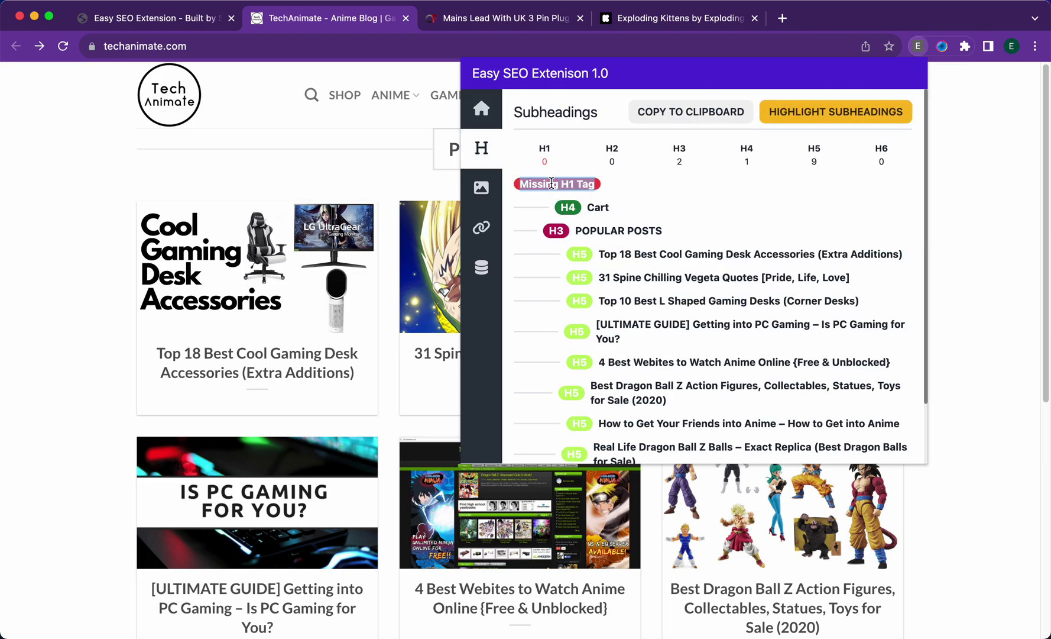
{"action": "left_click", "coordinate": [186, 165]}
- Open the gaming desk accessories article and list its subheadings: 1 H1, 19 H2, 76 H3
{"action": "left_click", "coordinate": [227, 204]}
{"action": "left_click", "coordinate": [919, 46]}
{"action": "left_click", "coordinate": [482, 148]}
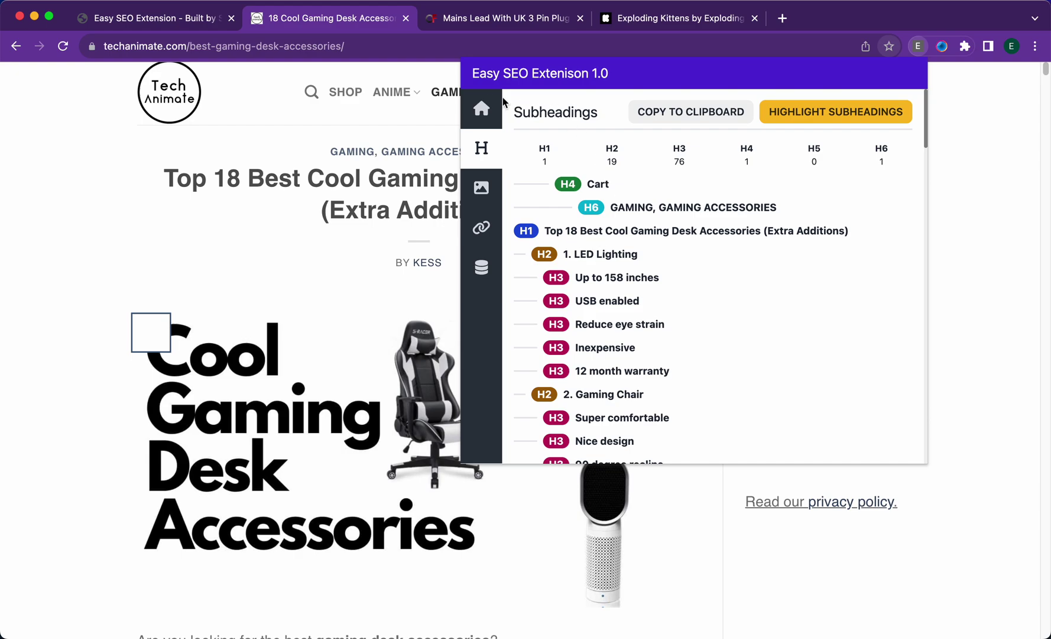
- Return to the overview, reopen the article's subheading tree and scroll through it
{"action": "left_click", "coordinate": [482, 109]}
{"action": "scroll", "coordinate": [624, 318], "scroll_direction": "down", "scroll_amount": 3}
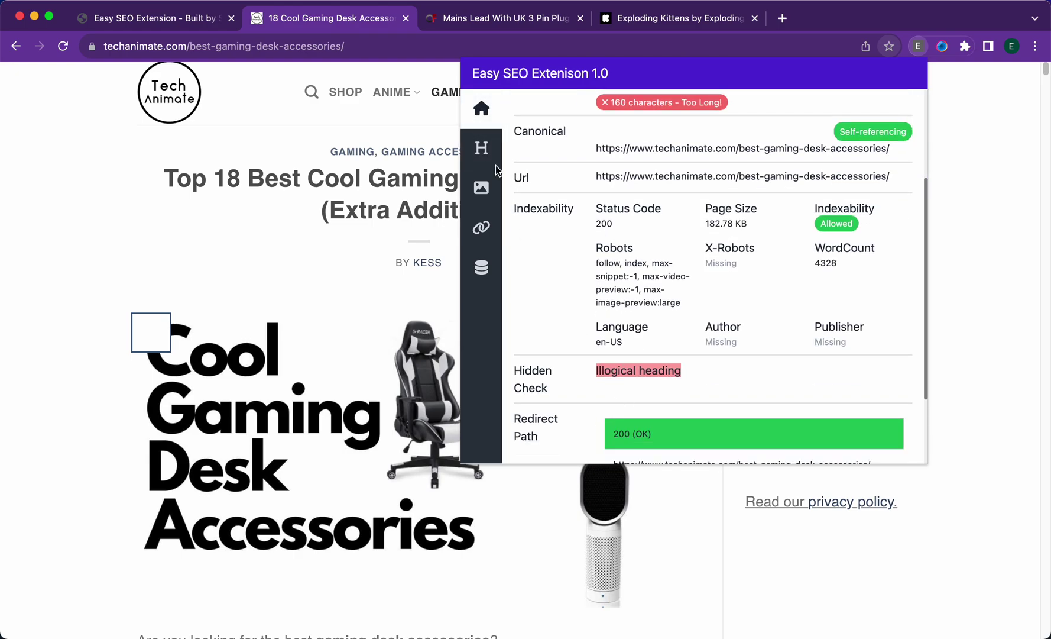
{"action": "left_click", "coordinate": [482, 149]}
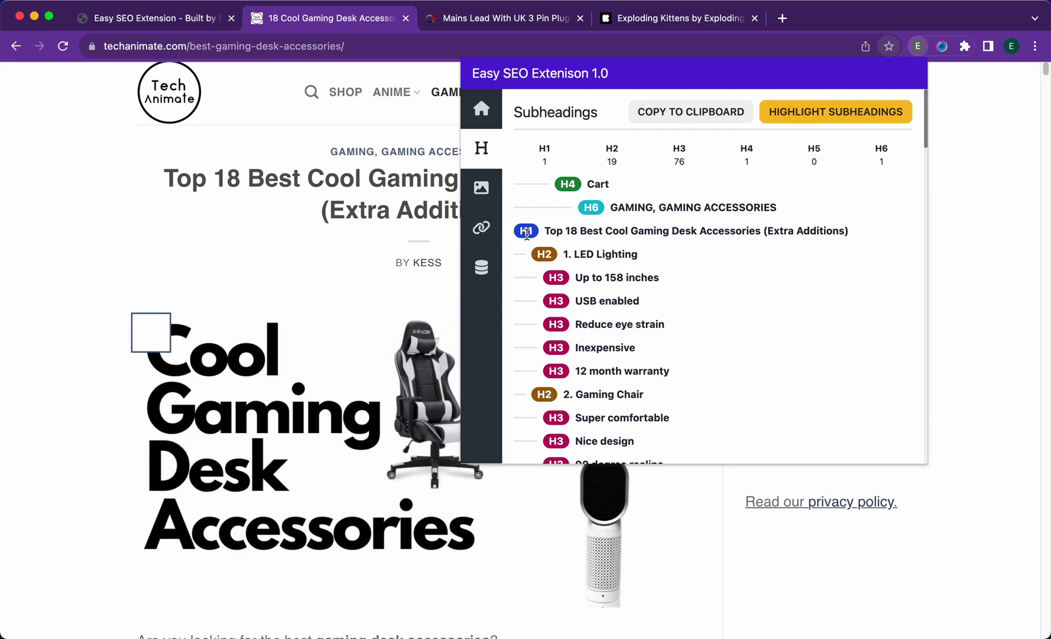
{"action": "scroll", "coordinate": [412, 239], "scroll_direction": "down", "scroll_amount": 5}
{"action": "scroll", "coordinate": [636, 269], "scroll_direction": "down", "scroll_amount": 15}
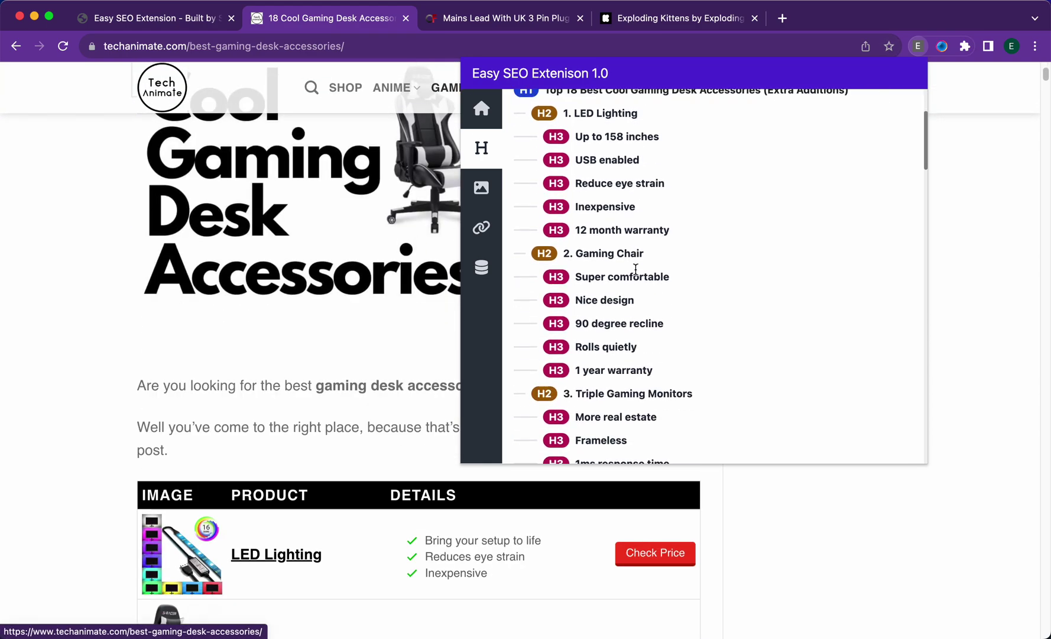
{"action": "scroll", "coordinate": [636, 269], "scroll_direction": "down", "scroll_amount": 5}
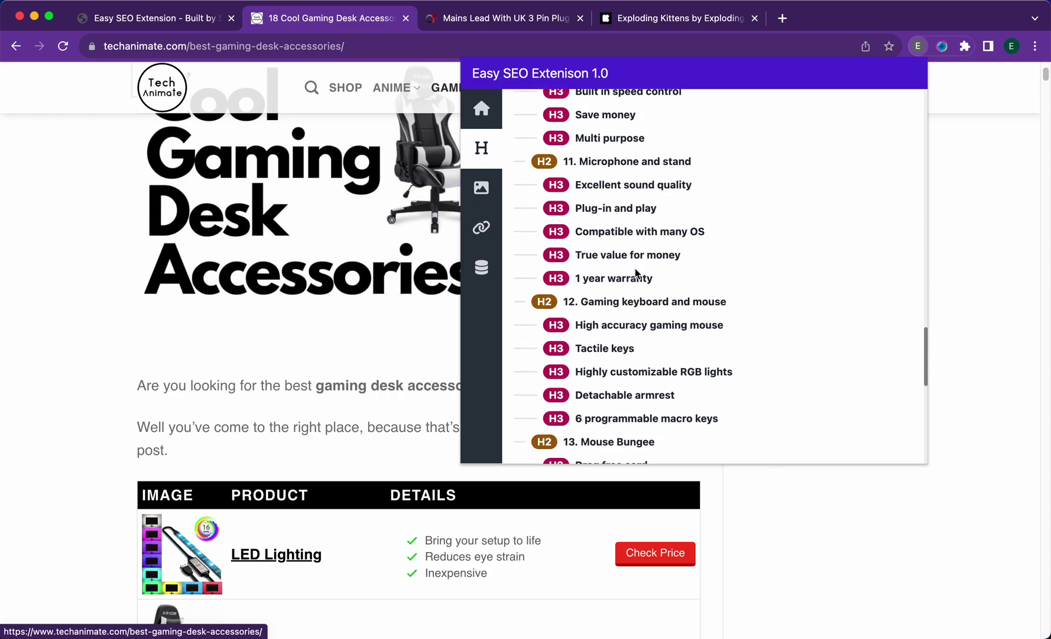
{"action": "scroll", "coordinate": [635, 269], "scroll_direction": "up", "scroll_amount": 20}
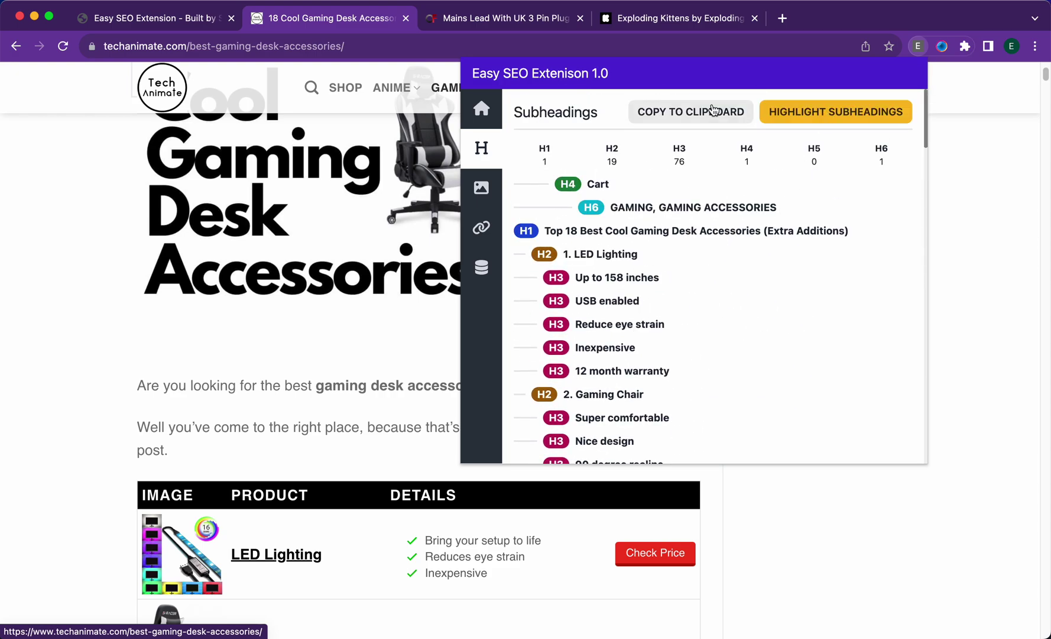
- Copy the subheadings to the clipboard, highlight them on the page, and close the popup
{"action": "left_click", "coordinate": [713, 110]}
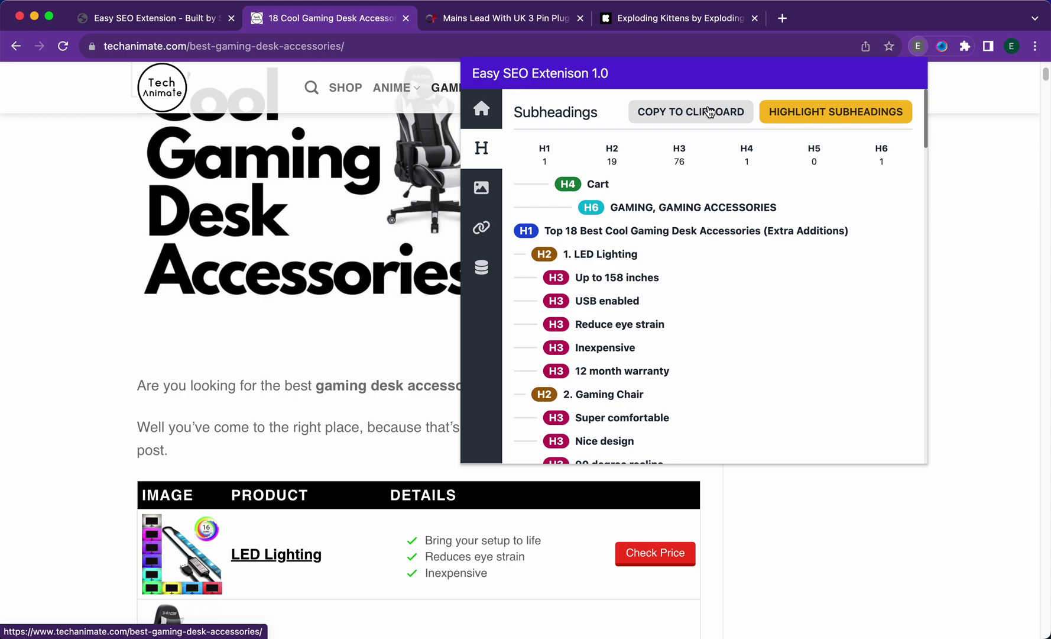
{"action": "left_click", "coordinate": [833, 114]}
{"action": "scroll", "coordinate": [369, 385], "scroll_direction": "down", "scroll_amount": 10}
{"action": "left_click", "coordinate": [92, 333]}
{"action": "scroll", "coordinate": [91, 333], "scroll_direction": "up", "scroll_amount": 15}
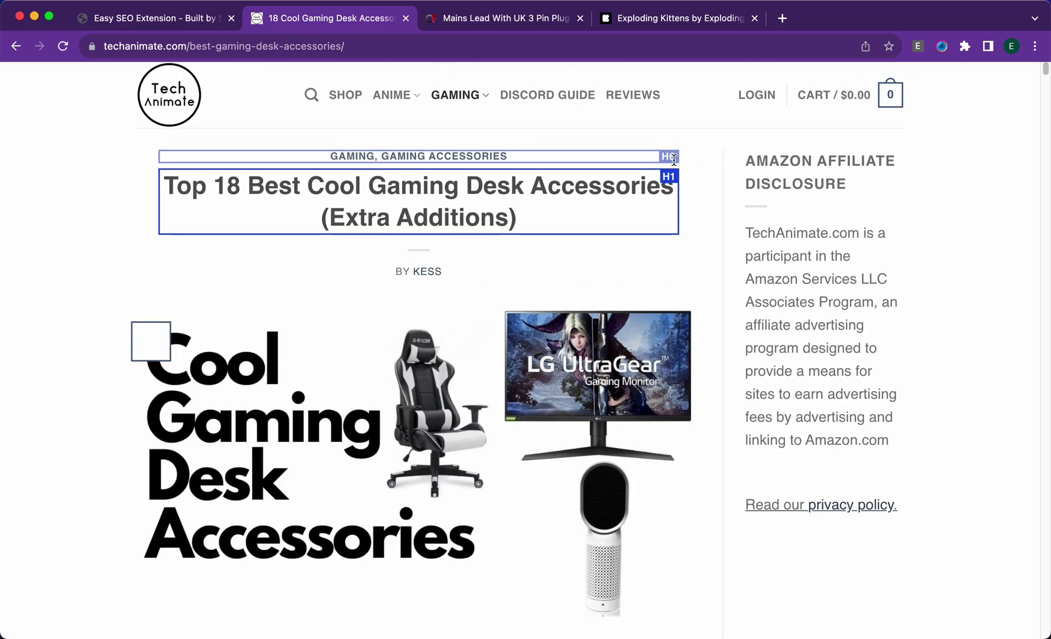
{"action": "scroll", "coordinate": [672, 176], "scroll_direction": "down", "scroll_amount": 10}
{"action": "scroll", "coordinate": [672, 177], "scroll_direction": "up", "scroll_amount": 10}
- Review the Kickstarter page's subheadings and overview, noting multiple H1s and a trailing slash
{"action": "left_click", "coordinate": [673, 19]}
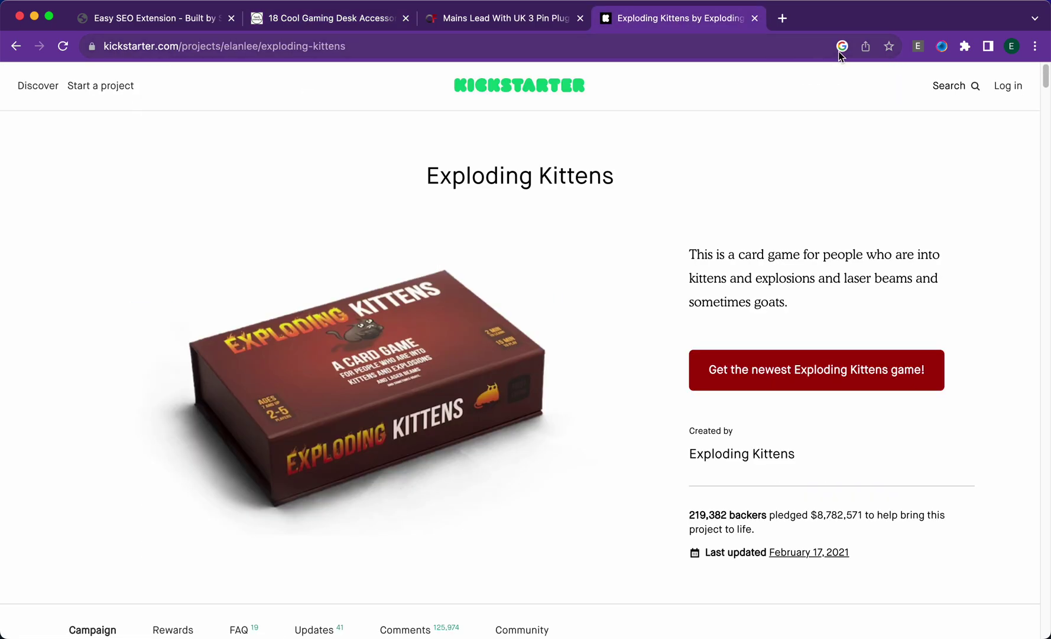
{"action": "left_click", "coordinate": [918, 47]}
{"action": "left_click", "coordinate": [483, 149]}
{"action": "left_click_drag", "start_coordinate": [647, 207], "coordinate": [679, 259]}
{"action": "left_click", "coordinate": [481, 109]}
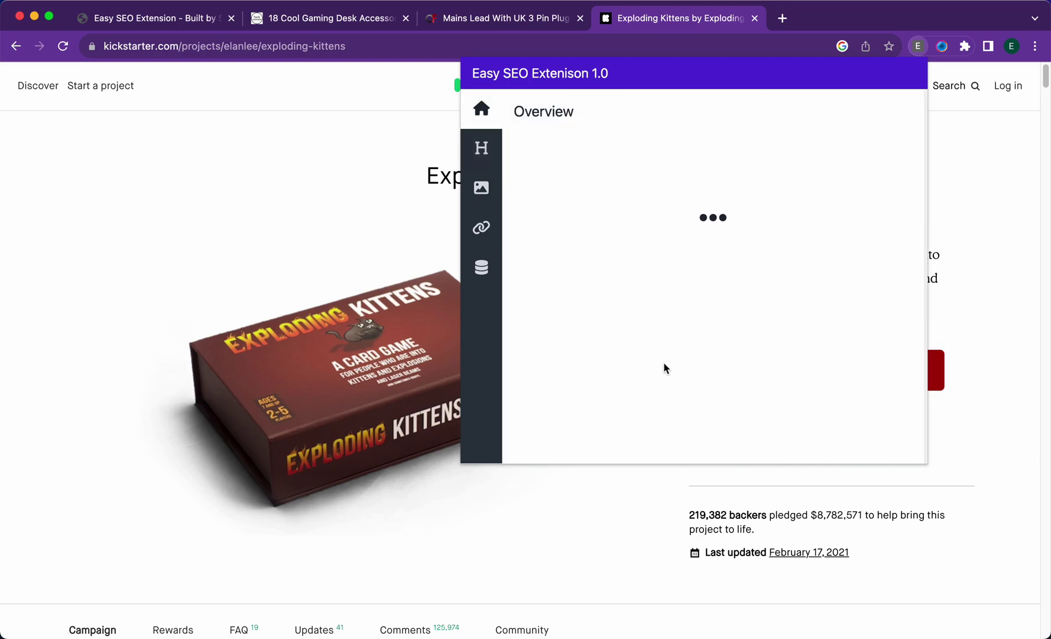
{"action": "scroll", "coordinate": [649, 370], "scroll_direction": "down", "scroll_amount": 2}
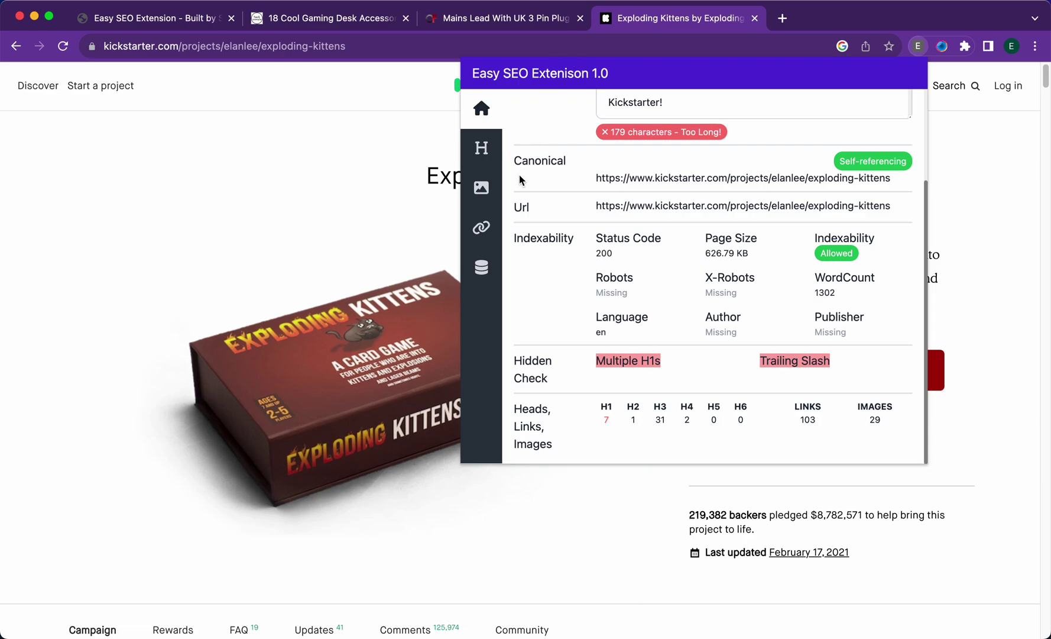
- Switch to the Mains Lead product tab and place the cursor in its address bar
{"action": "left_click", "coordinate": [526, 24]}
{"action": "left_click", "coordinate": [664, 47]}
{"action": "left_click", "coordinate": [666, 47]}
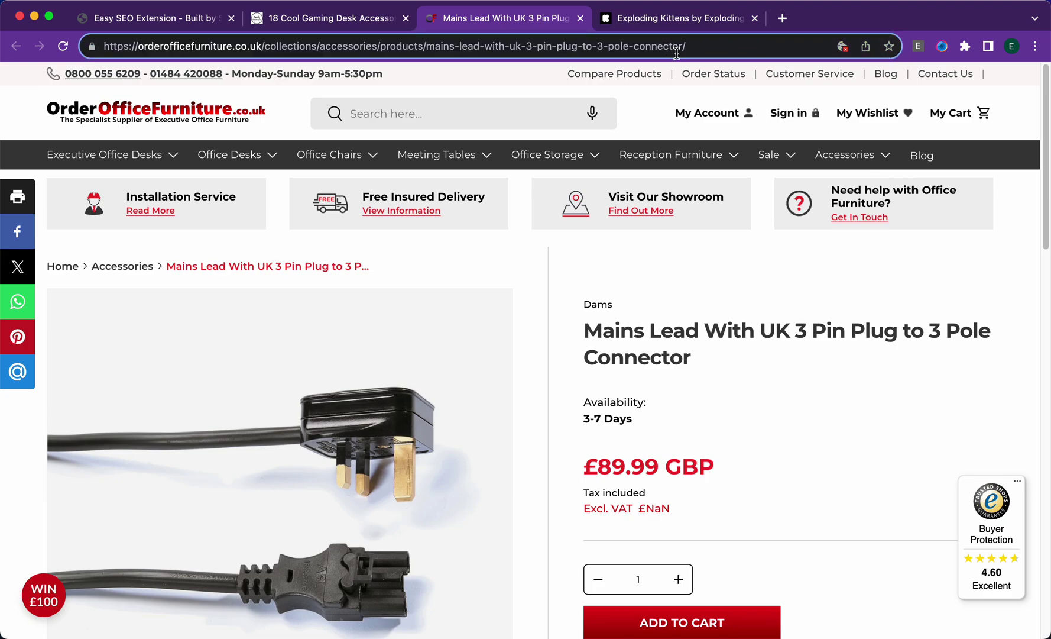
- Reload the Mains Lead page without the trailing slash and open its overview showing a 74-character title
{"action": "left_click_drag", "start_coordinate": [681, 46], "coordinate": [708, 52]}
{"action": "key", "text": "BackSpace"}
{"action": "key", "text": "Return"}
{"action": "left_click", "coordinate": [708, 51]}
{"action": "left_click", "coordinate": [708, 51]}
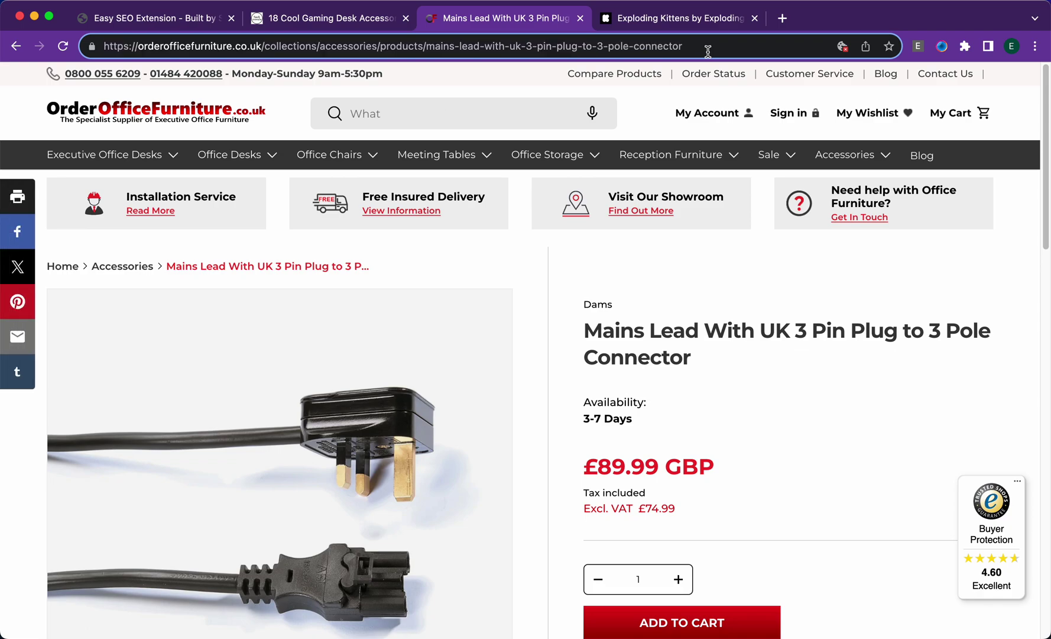
{"action": "left_click", "coordinate": [919, 47]}
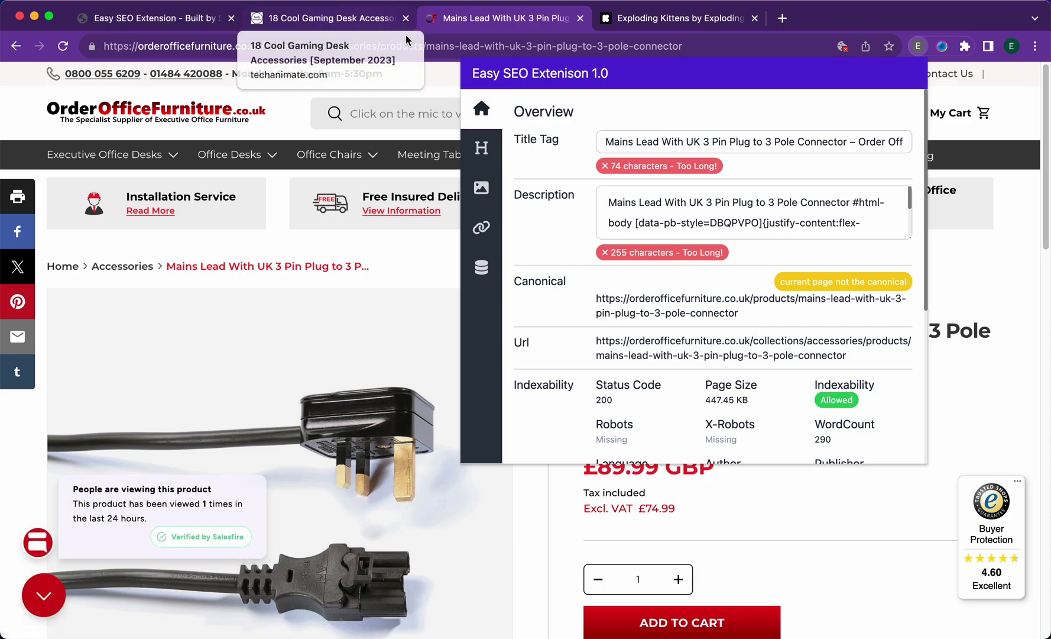
- Show the Mains Lead image audit with 16 of 38 images missing alt text, down to Large image files
{"action": "left_click", "coordinate": [479, 199]}
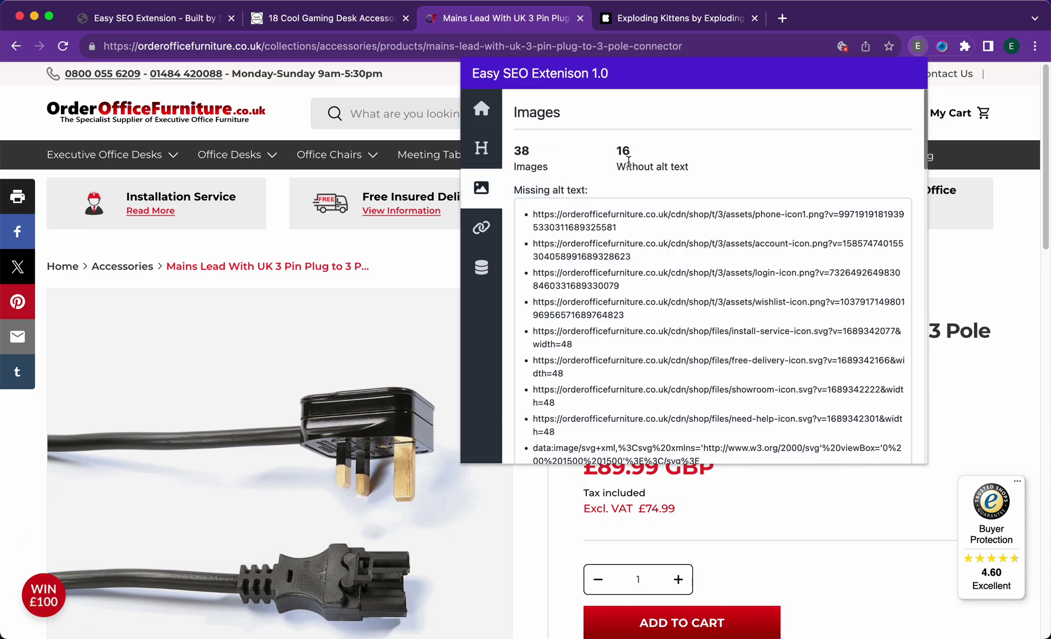
{"action": "triple_click", "coordinate": [550, 218]}
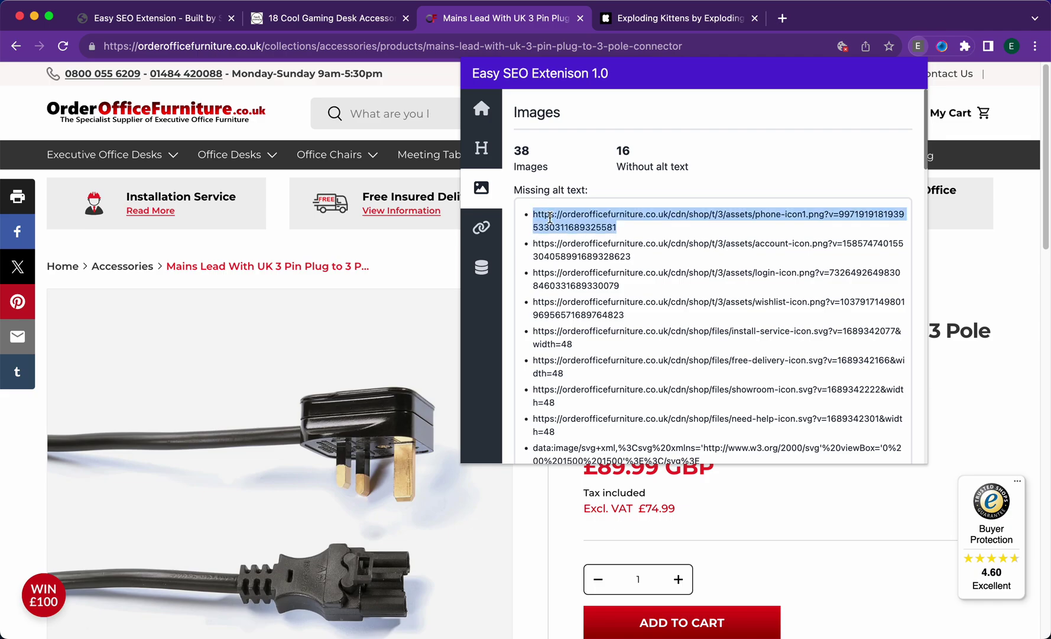
{"action": "scroll", "coordinate": [554, 201], "scroll_direction": "down", "scroll_amount": 10}
{"action": "triple_click", "coordinate": [546, 203]}
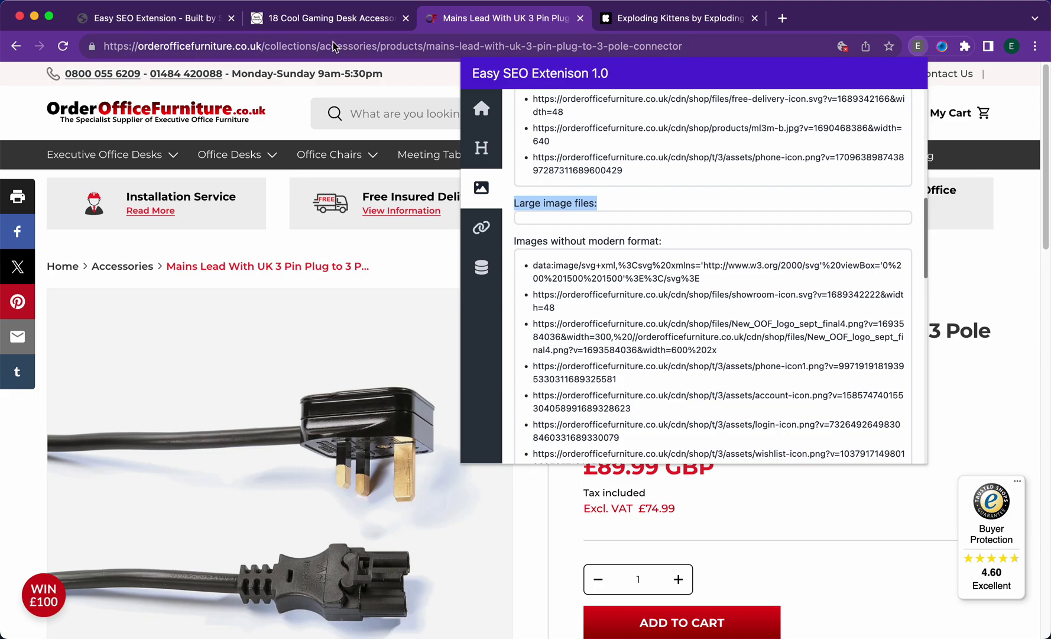
- Go from the gaming desk article to the TechAnimate home page and show its link report
{"action": "left_click", "coordinate": [293, 19]}
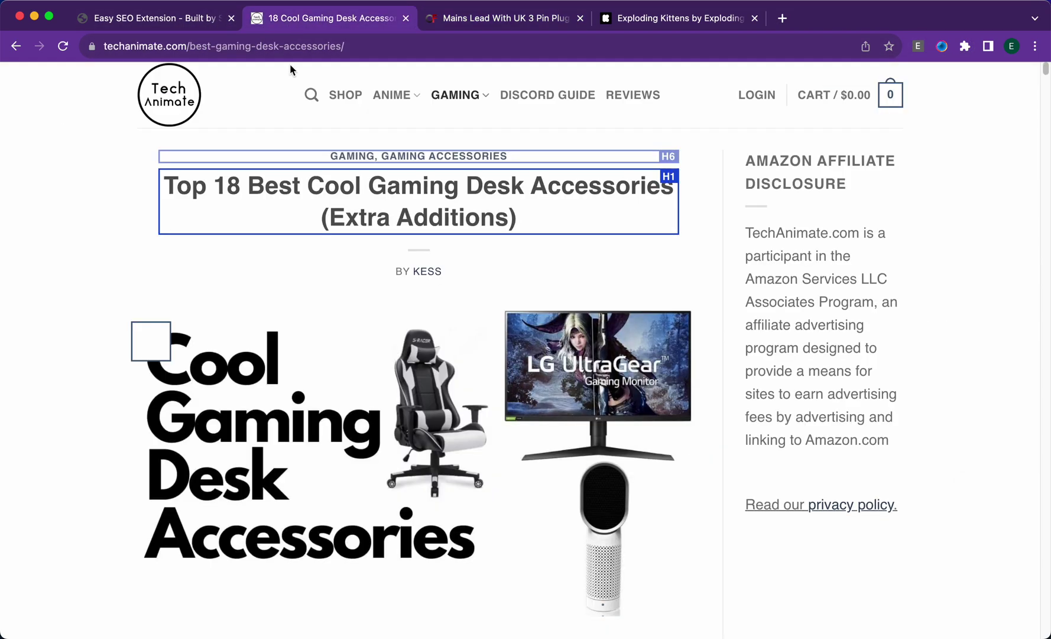
{"action": "left_click", "coordinate": [180, 107]}
{"action": "left_click", "coordinate": [918, 46]}
{"action": "left_click", "coordinate": [493, 234]}
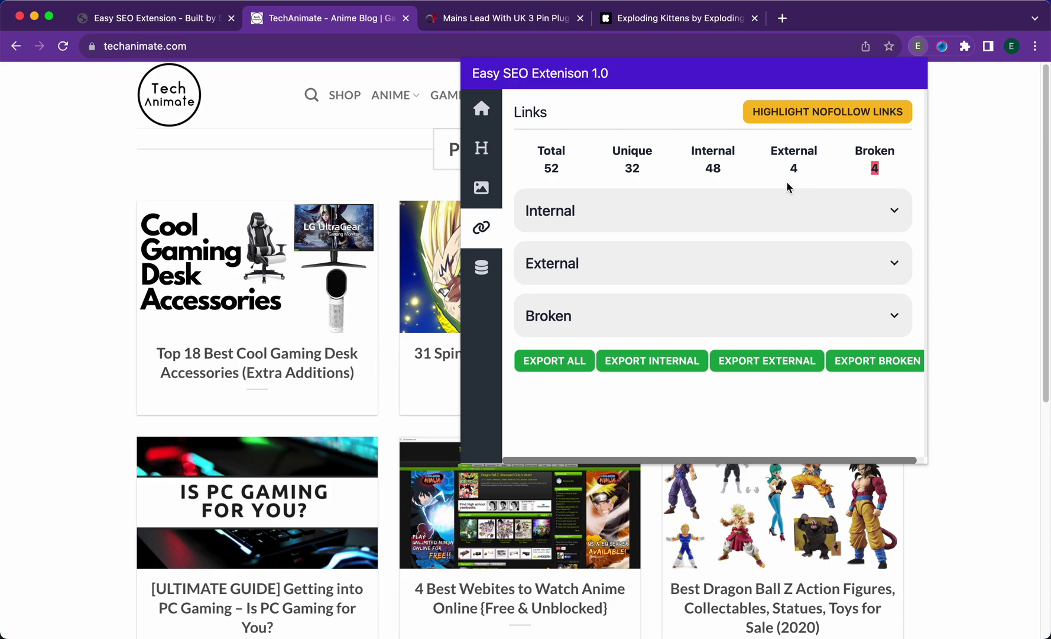
- Expand and collapse the internal and external link lists
{"action": "left_click", "coordinate": [759, 204]}
{"action": "scroll", "coordinate": [758, 201], "scroll_direction": "down", "scroll_amount": 5}
{"action": "scroll", "coordinate": [759, 201], "scroll_direction": "up", "scroll_amount": 5}
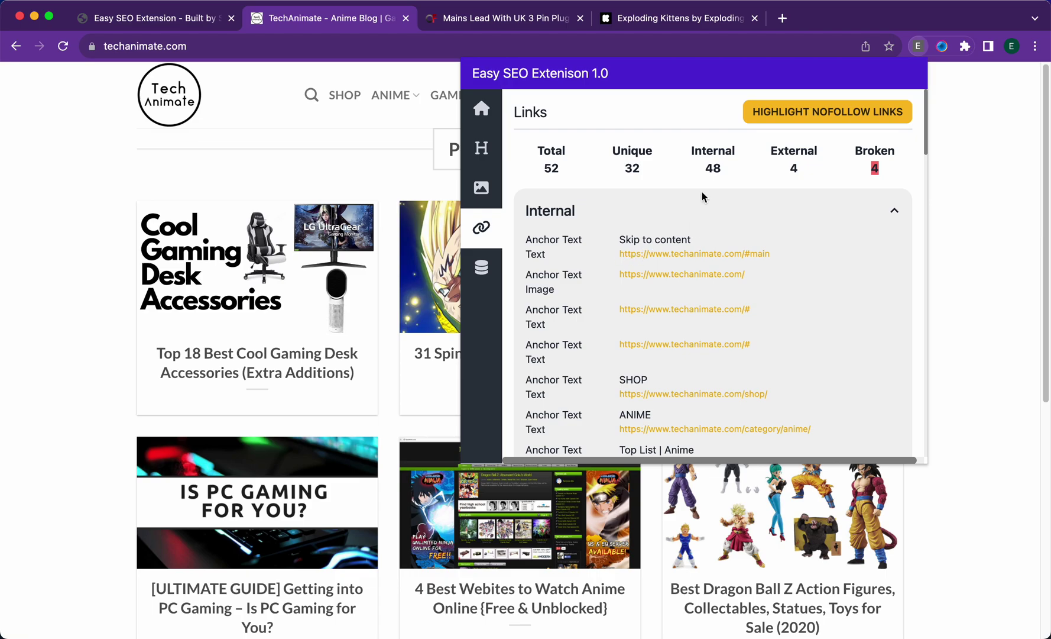
{"action": "left_click", "coordinate": [671, 204]}
{"action": "left_click", "coordinate": [626, 259]}
{"action": "left_click", "coordinate": [622, 258]}
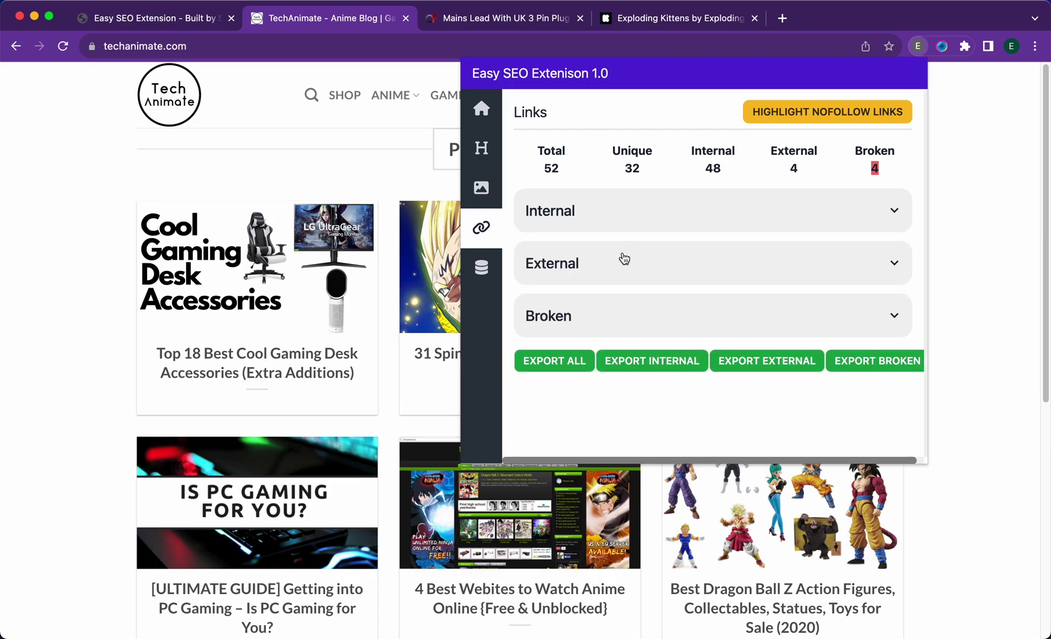
- Export all, internal, external and broken links, then show the home page's schemas
{"action": "left_click", "coordinate": [547, 375]}
{"action": "left_click", "coordinate": [633, 370]}
{"action": "left_click", "coordinate": [733, 371]}
{"action": "left_click", "coordinate": [872, 372]}
{"action": "left_click", "coordinate": [481, 268]}
- Expand the Website/Organization schema to review its name, sameAs and logo, then collapse it
{"action": "left_click", "coordinate": [628, 175]}
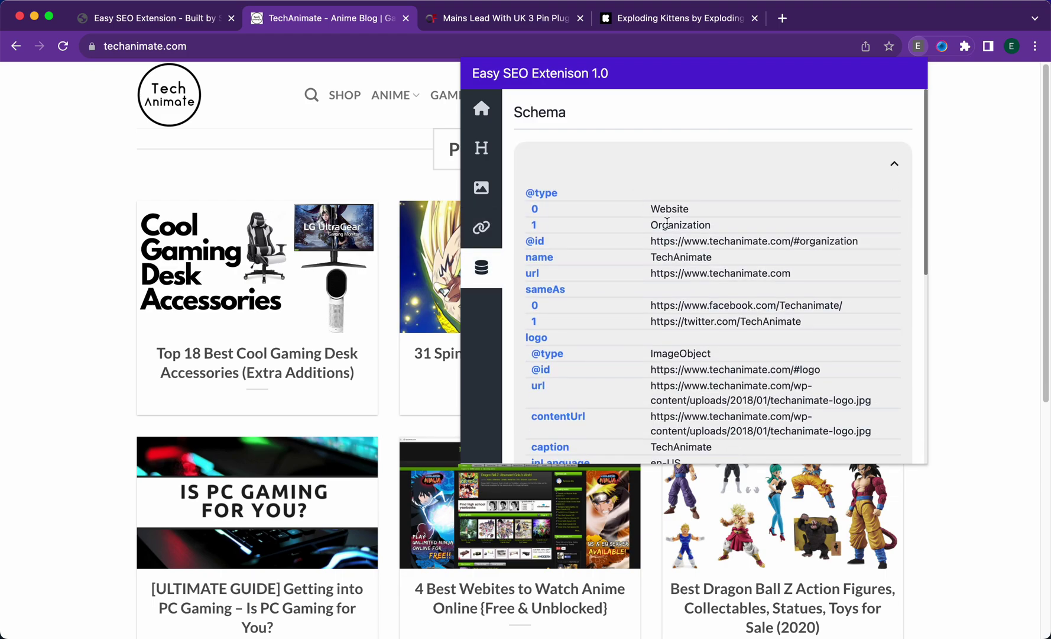
{"action": "left_click", "coordinate": [654, 185]}
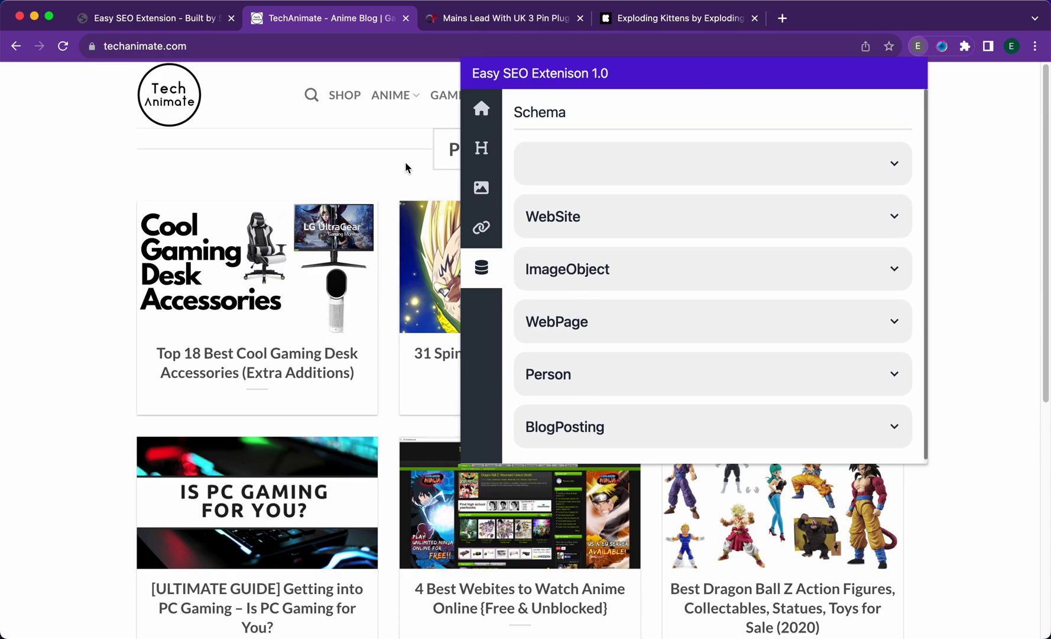
- On the Exploding Kittens Kickstarter page, verify the Schemas tab shows no schema, then return to Overview
{"action": "left_click", "coordinate": [650, 18]}
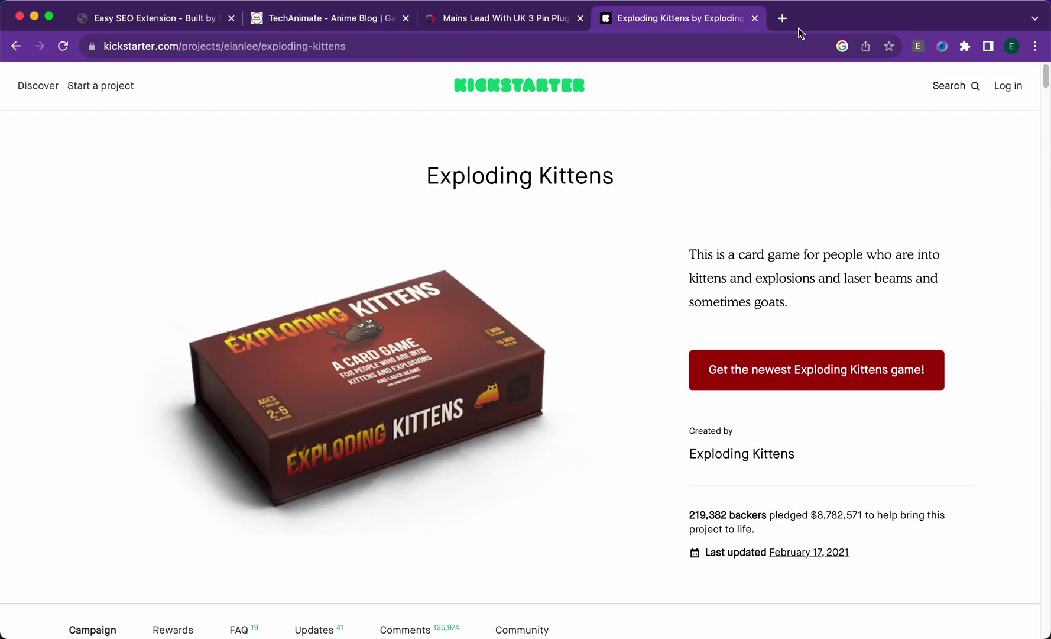
{"action": "left_click", "coordinate": [917, 46]}
{"action": "left_click", "coordinate": [480, 276]}
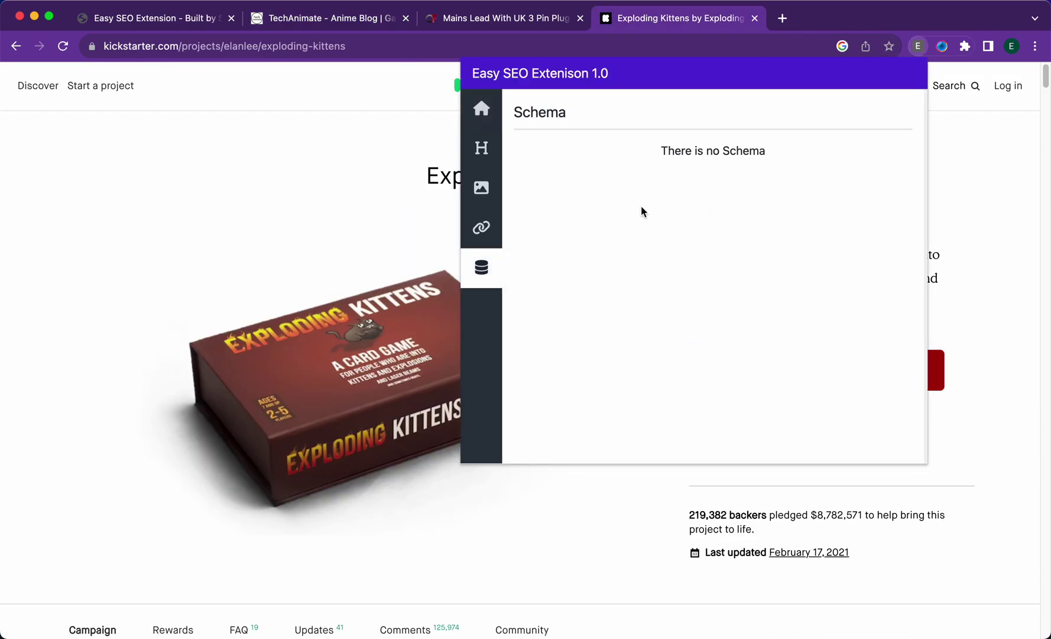
{"action": "left_click", "coordinate": [491, 125]}
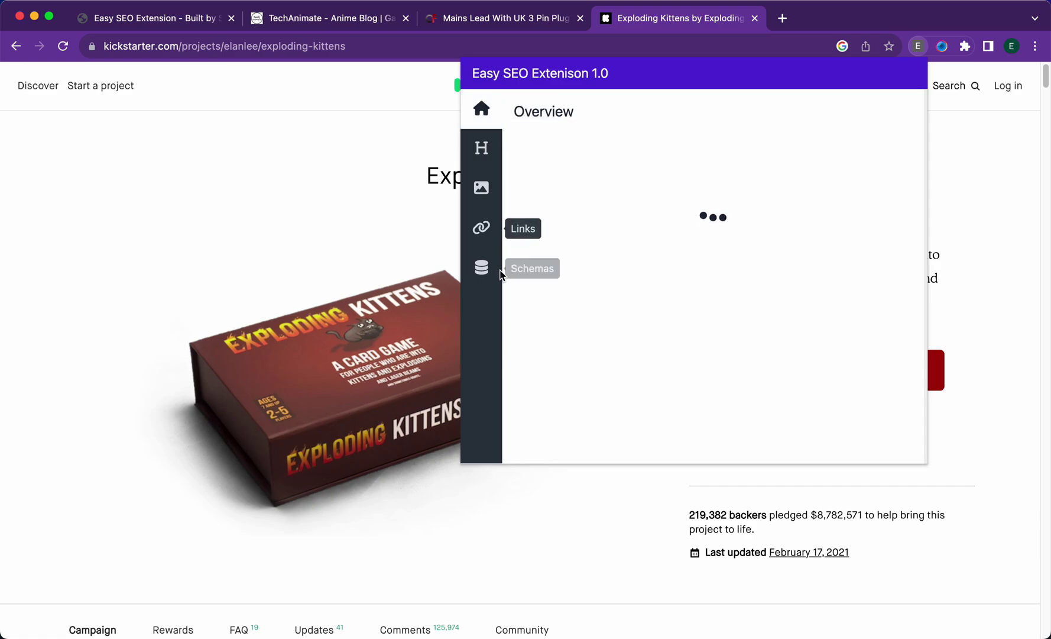